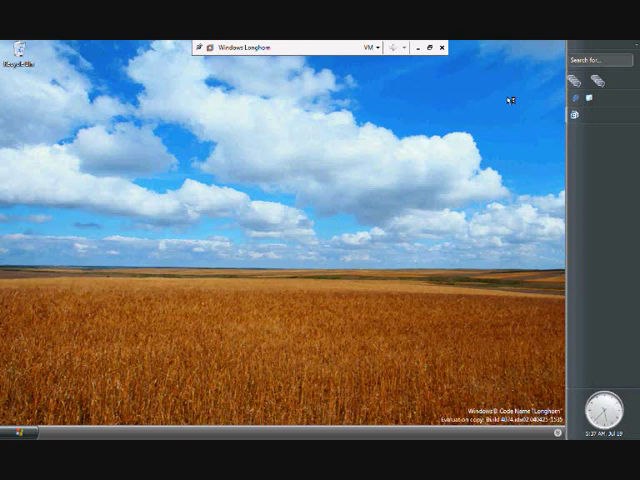
Drag a selection box across the empty wheat-field desktop once the sidebar loads
drag(508, 100, 384, 162)
Open the Start menu to view its programs and places, then close it
click(20, 434)
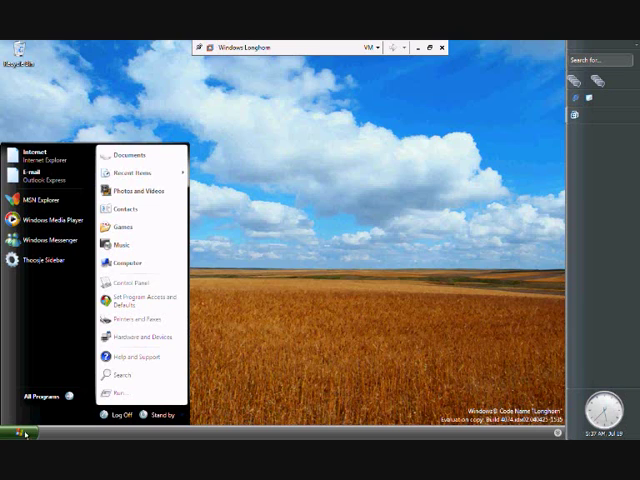
click(202, 344)
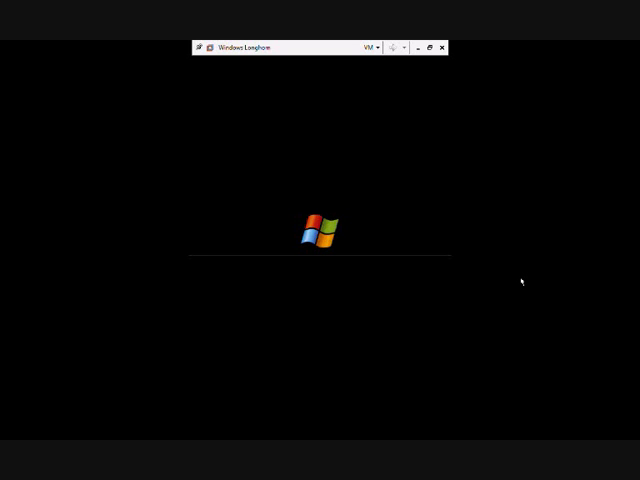
Bring up the Windows Security screen with Ctrl+Alt+Del, then cancel it
key(ctrl+alt+Delete)
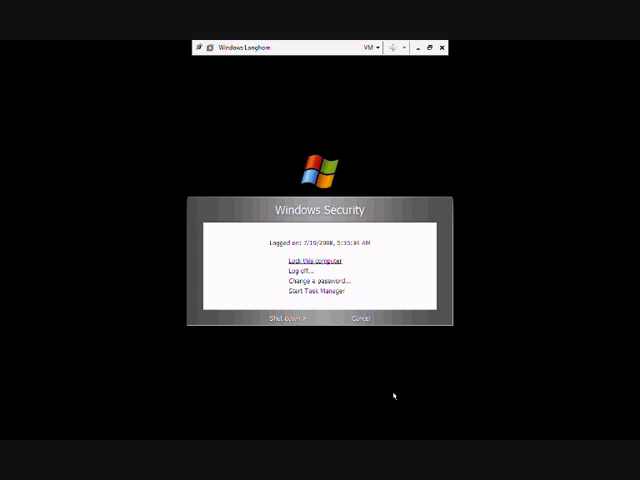
click(362, 318)
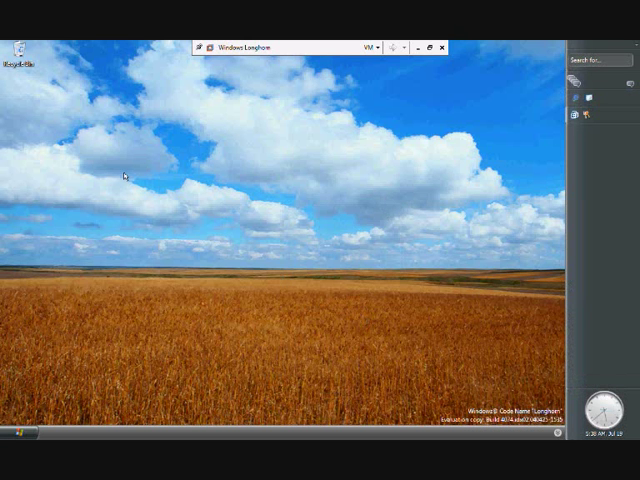
Open the Computer folder from the Start menu
click(20, 433)
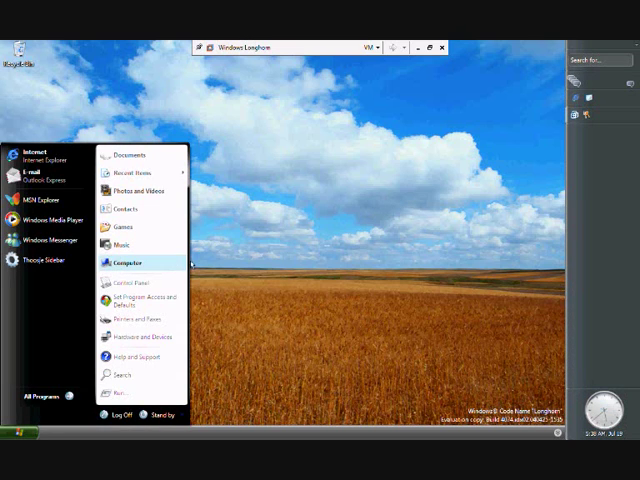
click(191, 263)
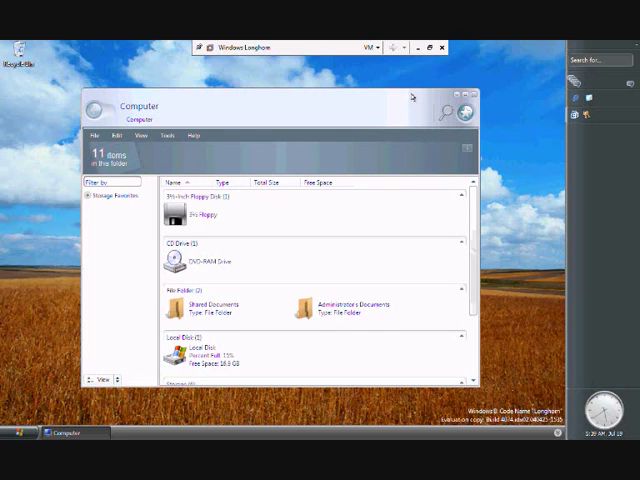
drag(474, 200, 474, 307)
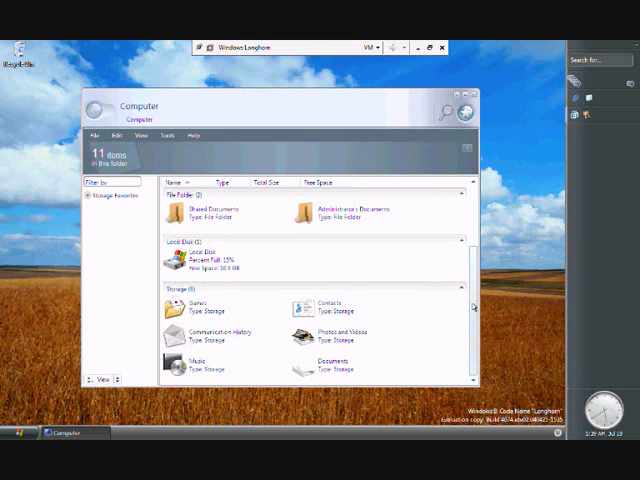
mouse_move(473, 290)
mouse_down()
mouse_move(473, 204)
mouse_move(474, 291)
mouse_up()
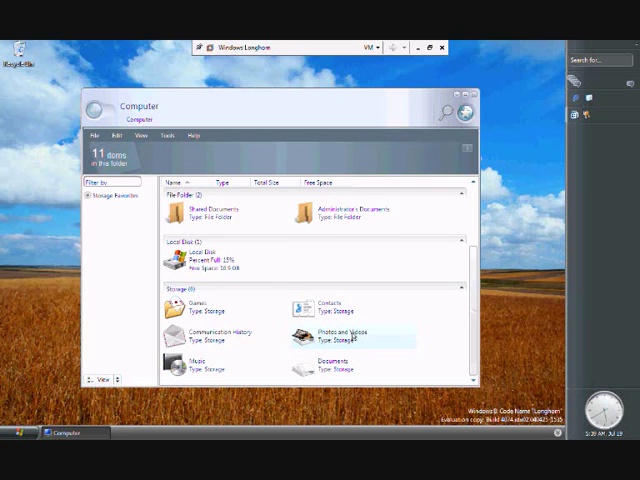
Select the Photos and Videos item under Storage in the Computer listing
click(352, 337)
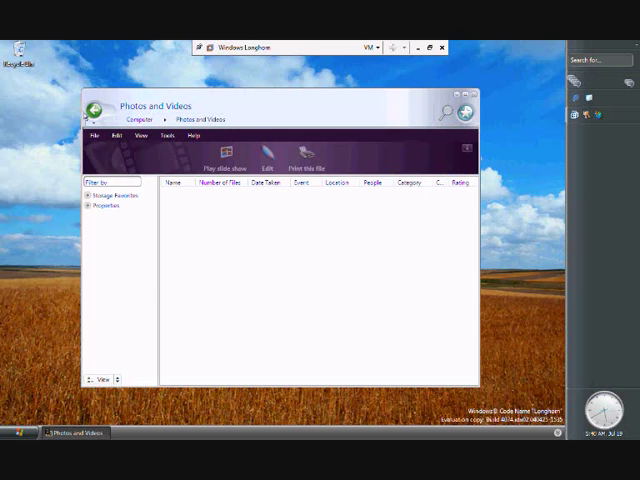
Return to Computer and open Administrator's Documents, showing My Documents with five items
click(99, 108)
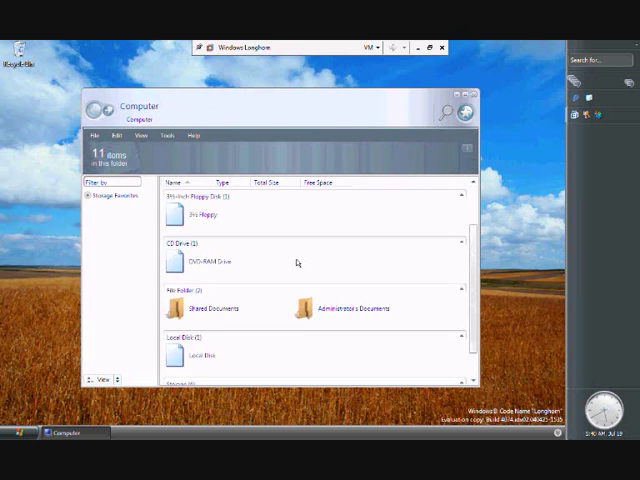
click(326, 246)
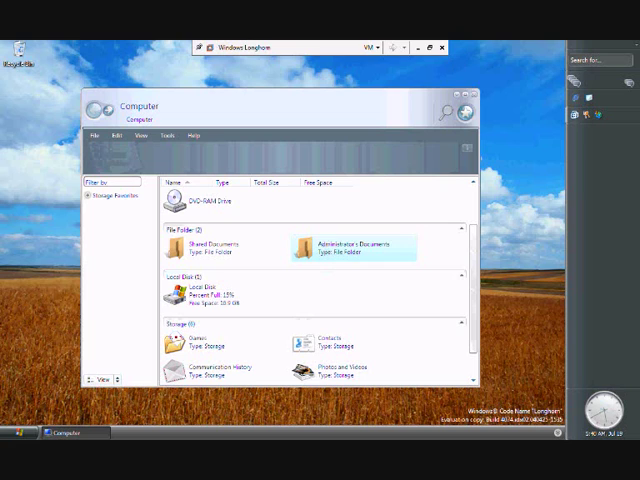
double_click(327, 246)
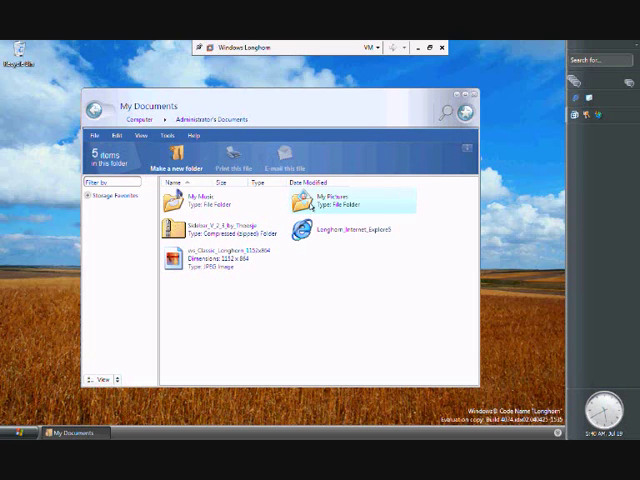
Open My Pictures, go back to My Documents, then open My Music
double_click(315, 204)
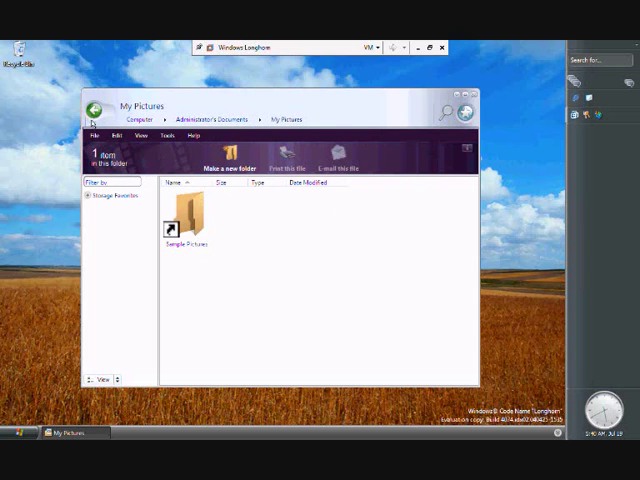
click(92, 112)
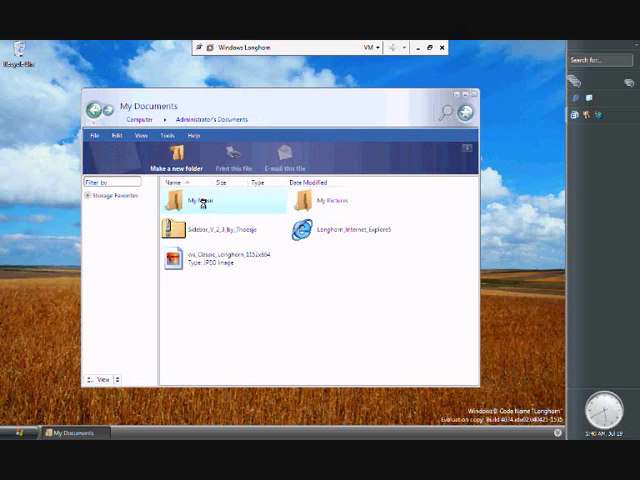
double_click(204, 204)
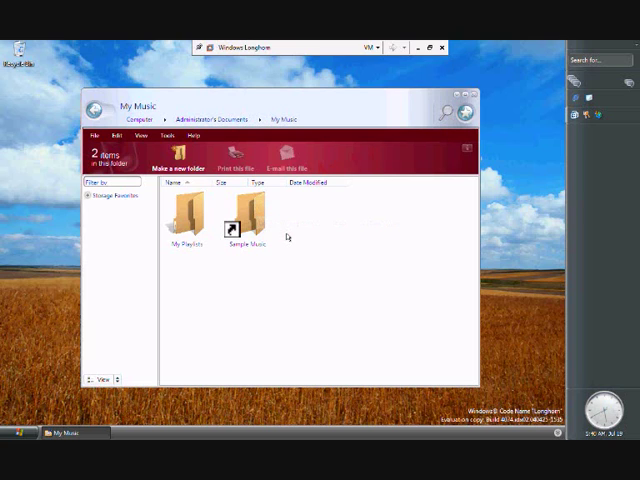
Minimize the My Music window, then open and close the Start menu
click(474, 94)
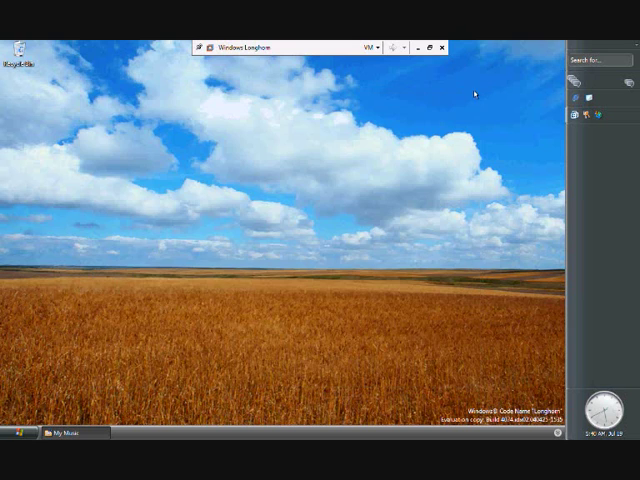
click(3, 435)
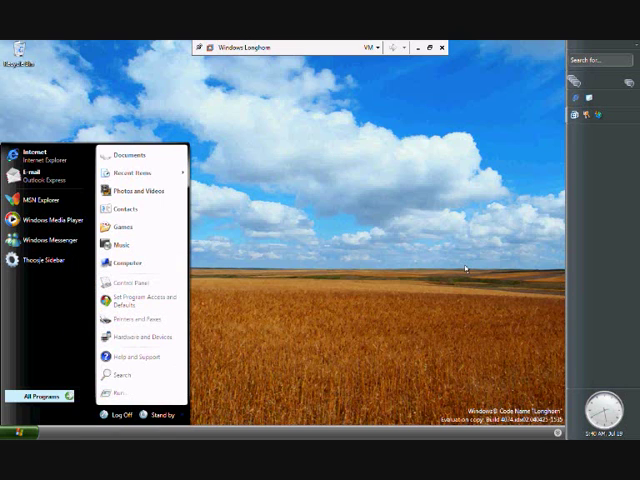
key(Escape)
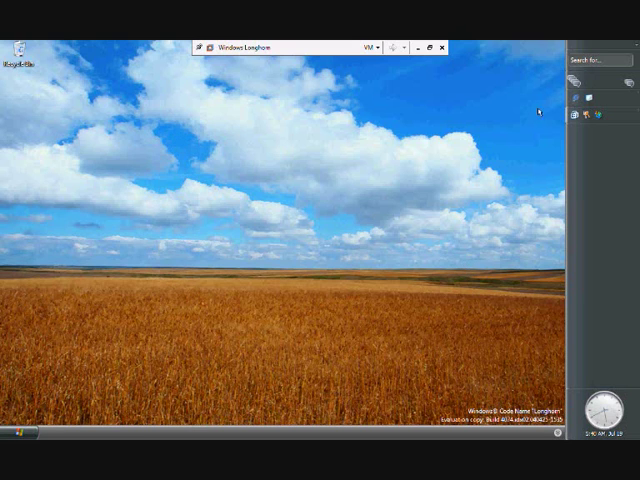